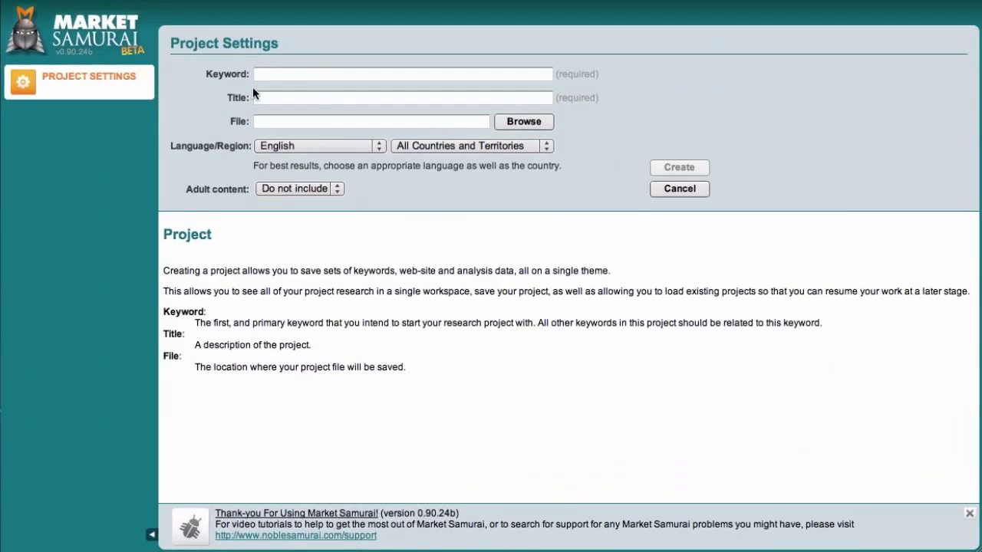
Create a new project with the main keyword 'dog training'.
{"action": "left_click", "coordinate": [262, 73]}
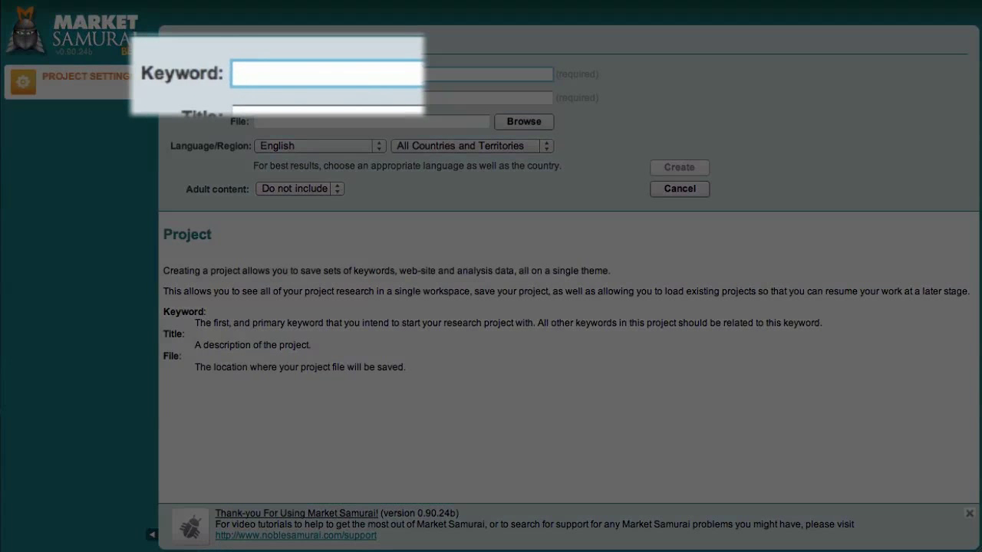
{"action": "type", "text": "dog training"}
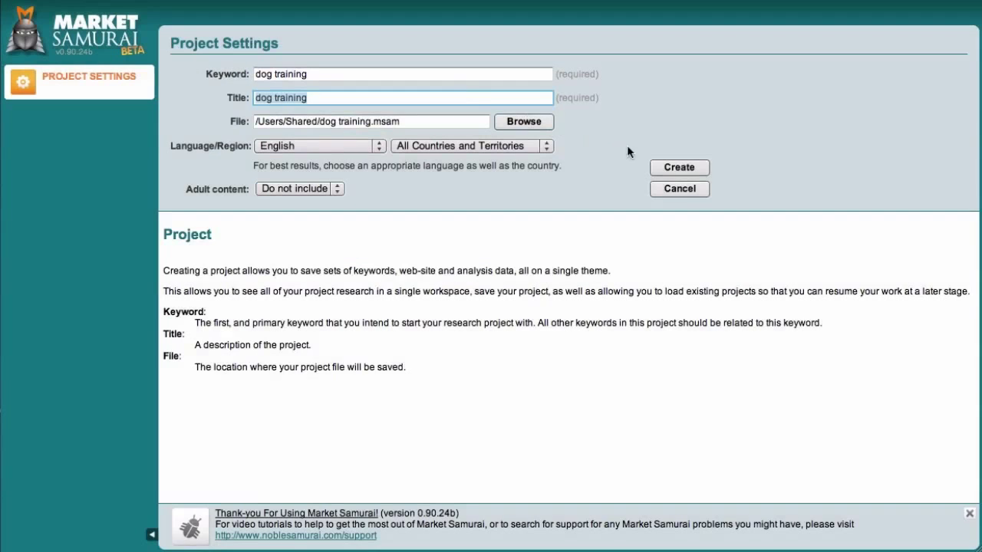
{"action": "left_click", "coordinate": [669, 167]}
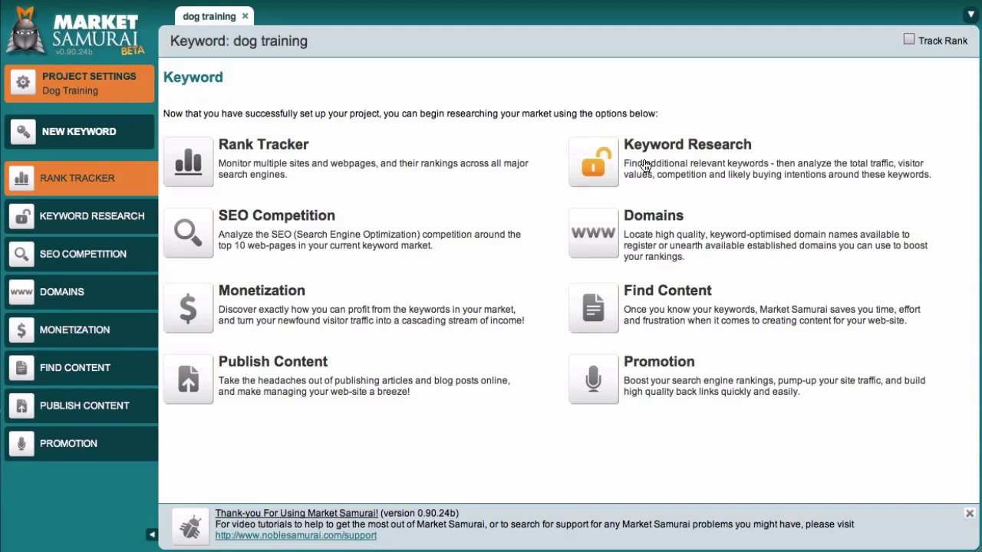
Generate related keyword suggestions for dog training, producing 801 active keywords.
{"action": "left_click", "coordinate": [595, 156]}
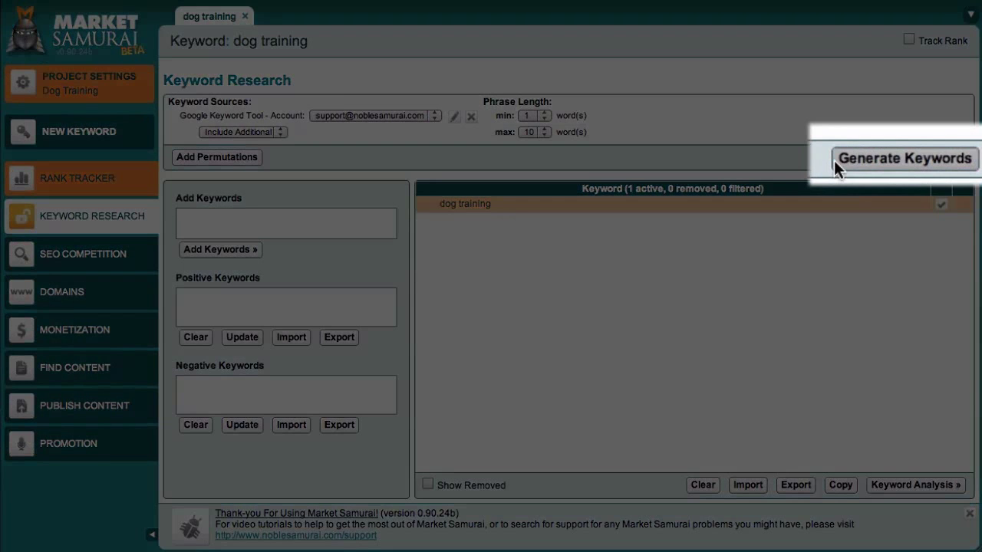
{"action": "left_click", "coordinate": [872, 155]}
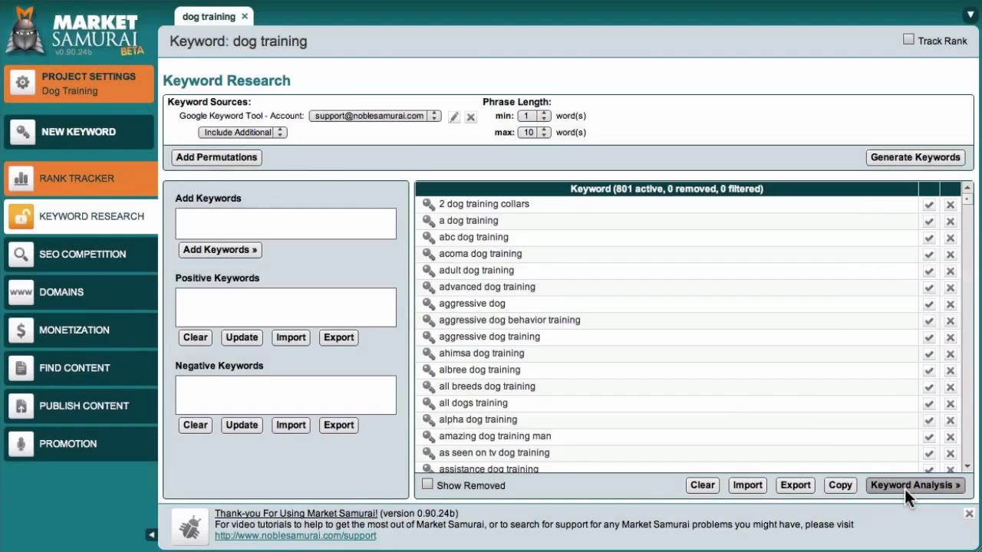
{"action": "left_click", "coordinate": [904, 489]}
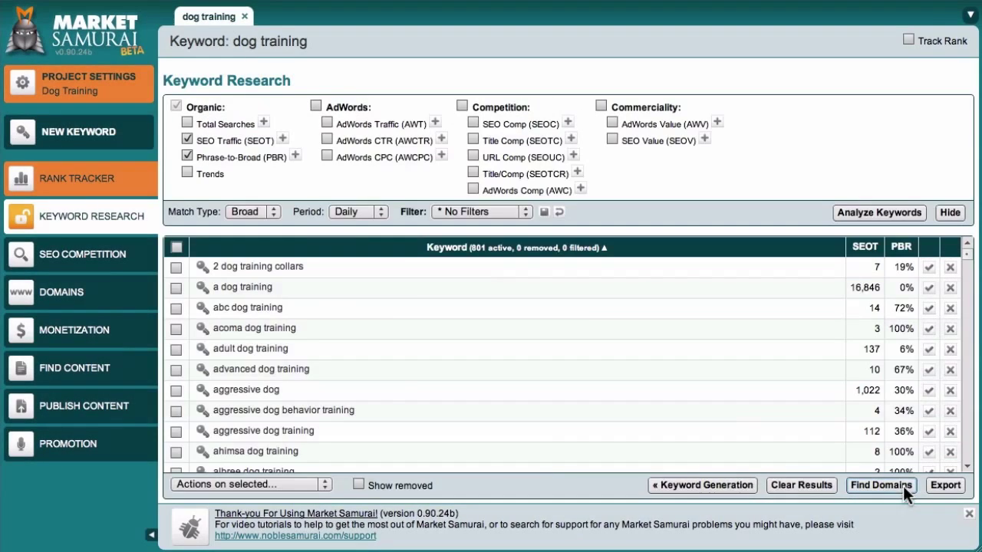
Sort the 801 analysed keywords by PBR, lowest first.
{"action": "mouse_move", "coordinate": [874, 254]}
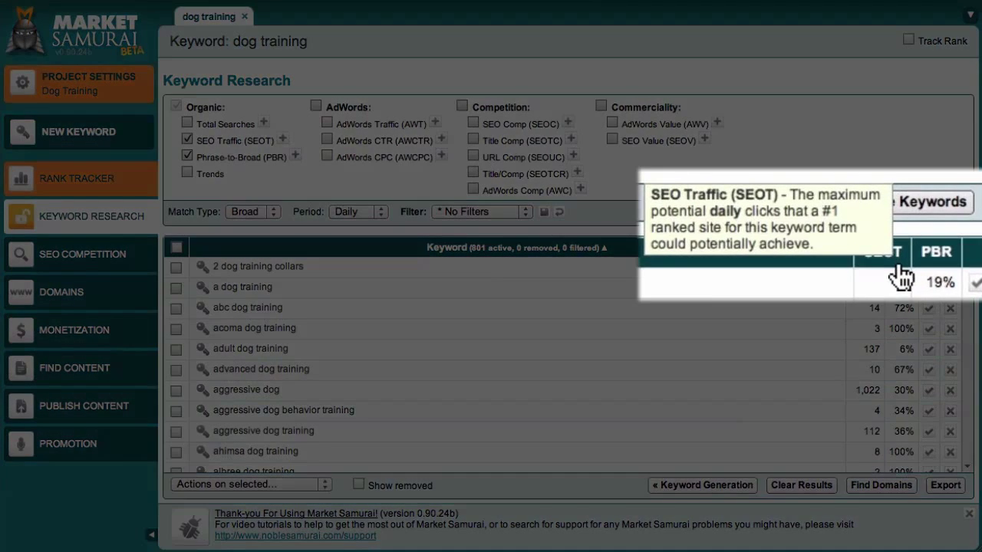
{"action": "mouse_move", "coordinate": [928, 273]}
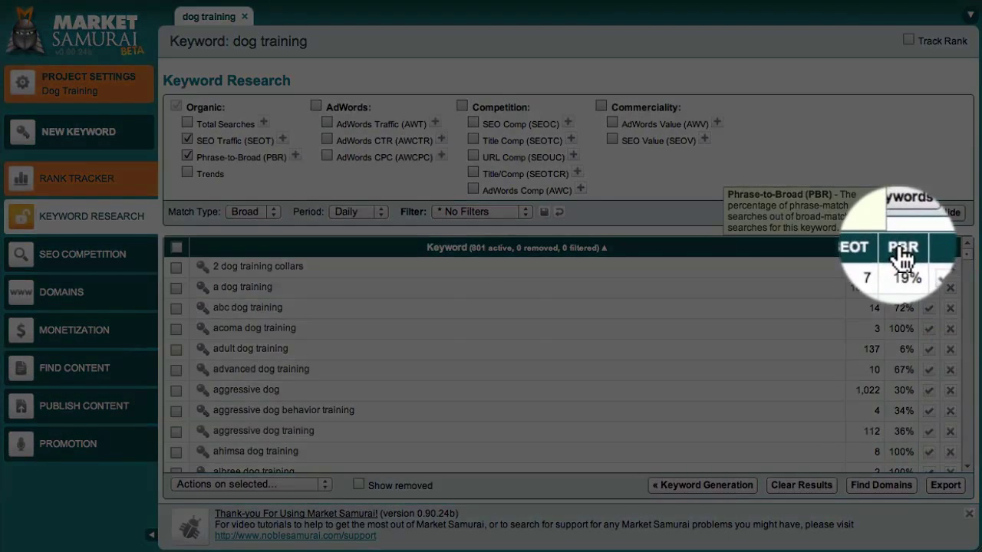
{"action": "left_click", "coordinate": [900, 249]}
{"action": "left_click", "coordinate": [900, 249]}
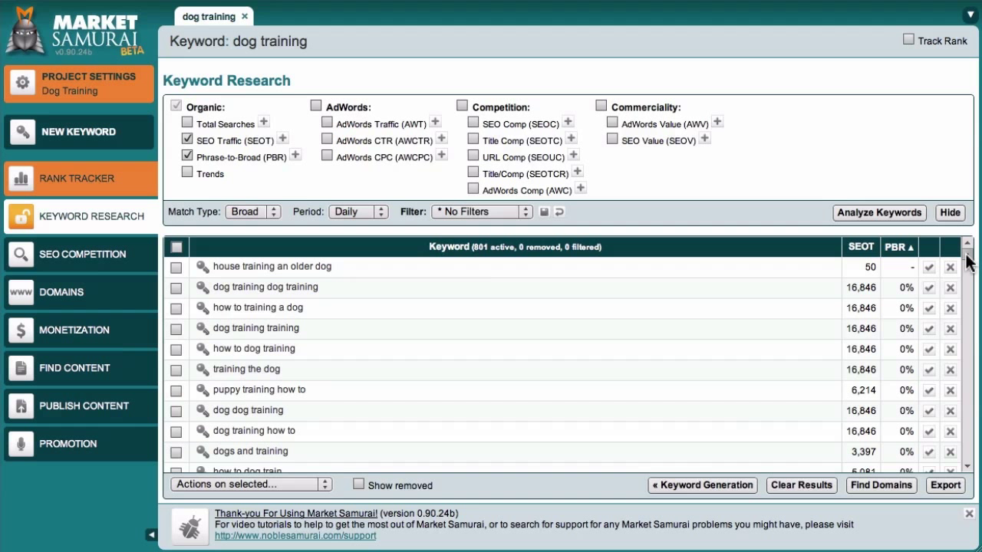
Browse the sorted list and open 'dog training obedience' as a new keyword tab.
{"action": "scroll", "coordinate": [968, 261], "scroll_direction": "down", "scroll_amount": 3}
{"action": "scroll", "coordinate": [967, 263], "scroll_direction": "down", "scroll_amount": 4}
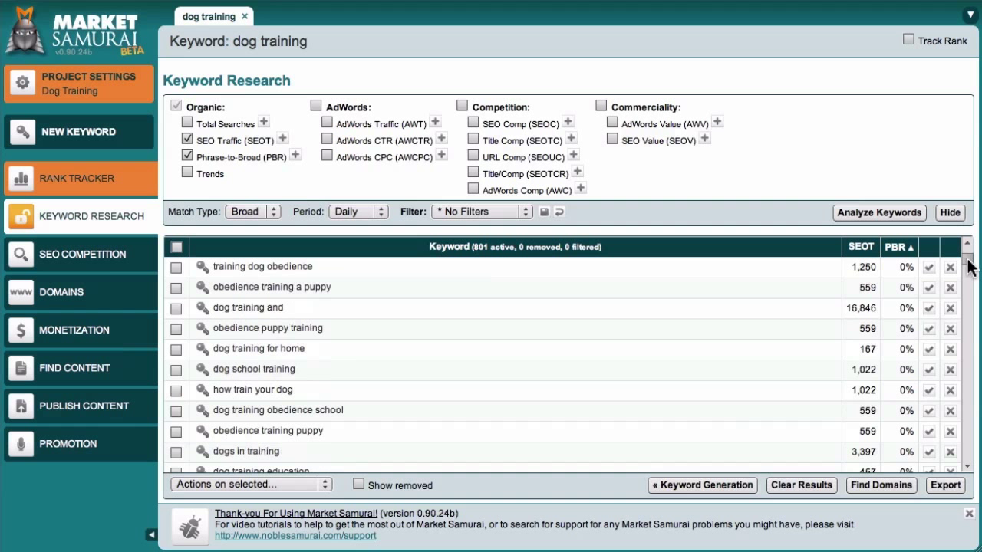
{"action": "scroll", "coordinate": [968, 265], "scroll_direction": "down", "scroll_amount": 4}
{"action": "scroll", "coordinate": [968, 268], "scroll_direction": "down", "scroll_amount": 2}
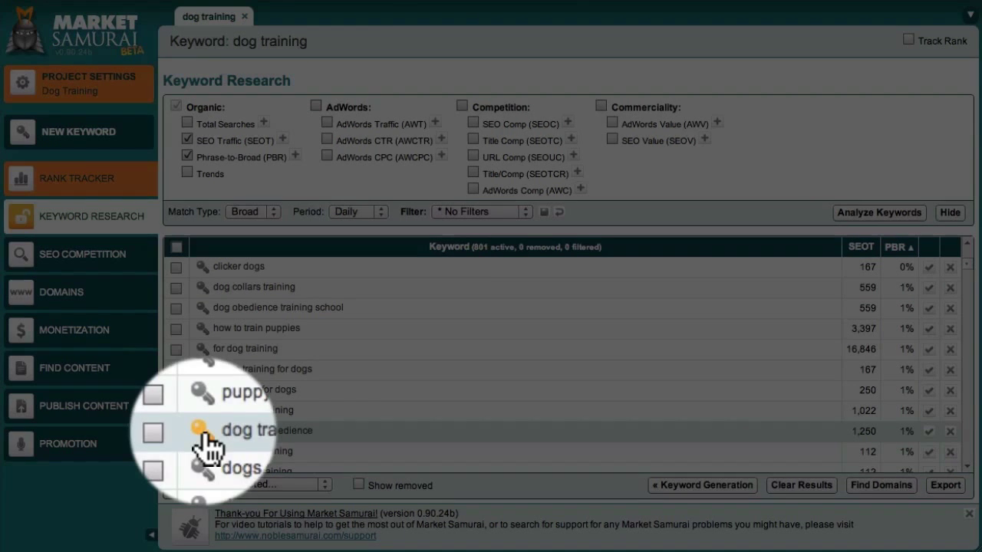
{"action": "left_click", "coordinate": [203, 432]}
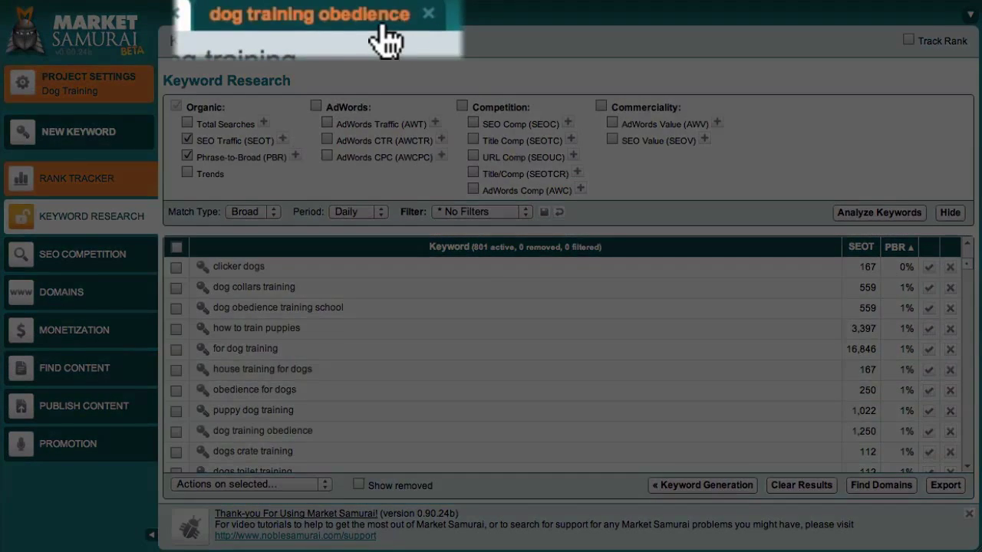
In the 'dog training obedience' tab's Keyword Research, add its six word-order permutations.
{"action": "left_click", "coordinate": [361, 19]}
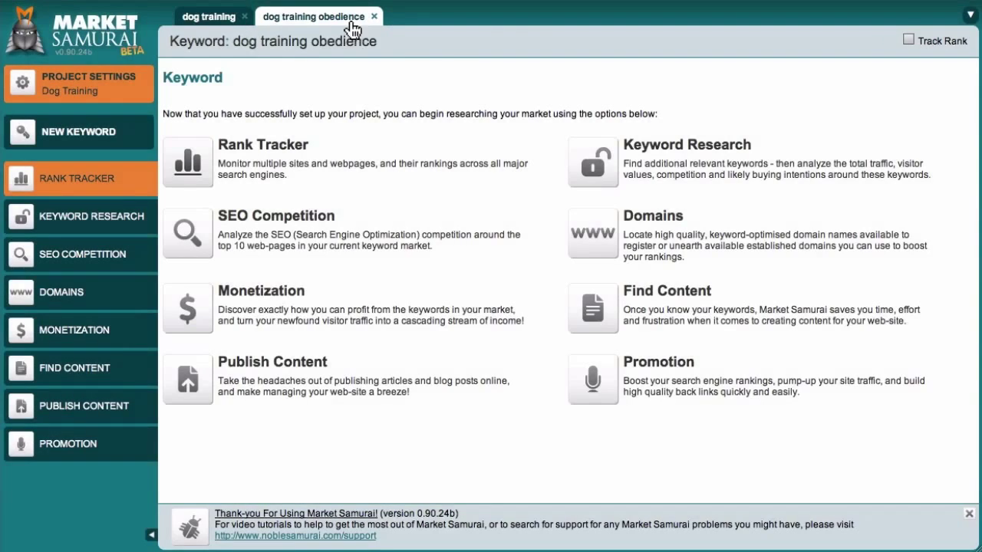
{"action": "left_click", "coordinate": [588, 161]}
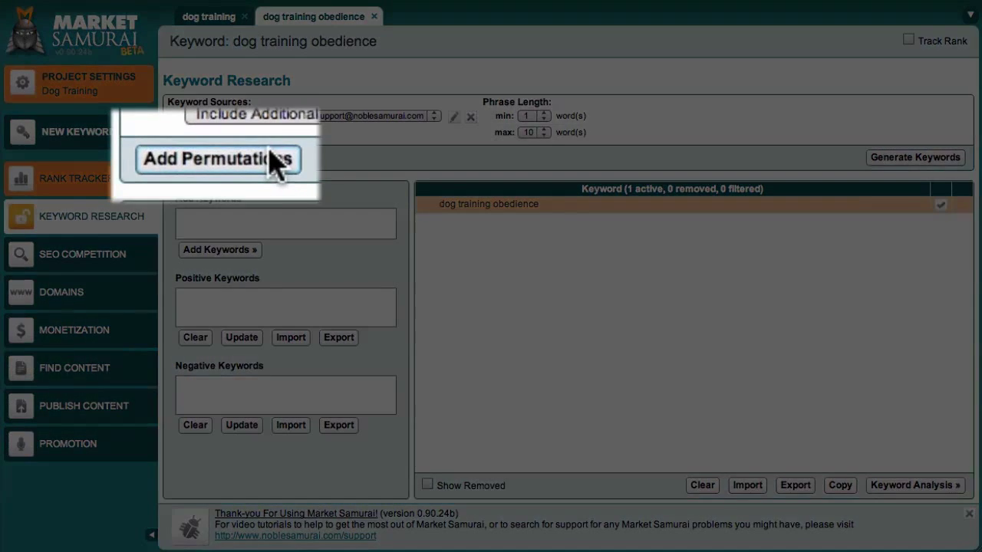
{"action": "left_click", "coordinate": [247, 177]}
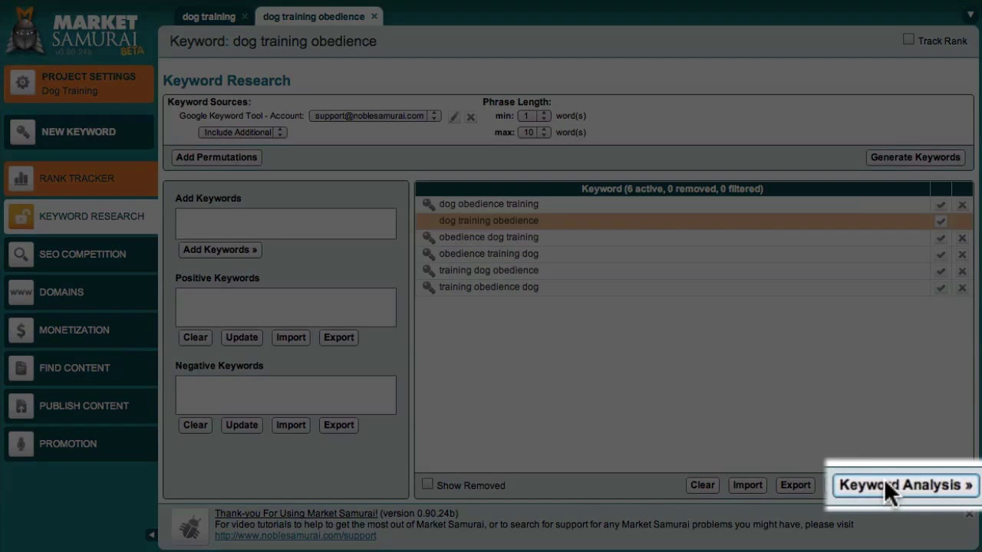
Analyse the six 'dog training obedience' permutations for SEOT and PBR under Broad match.
{"action": "left_click", "coordinate": [885, 483]}
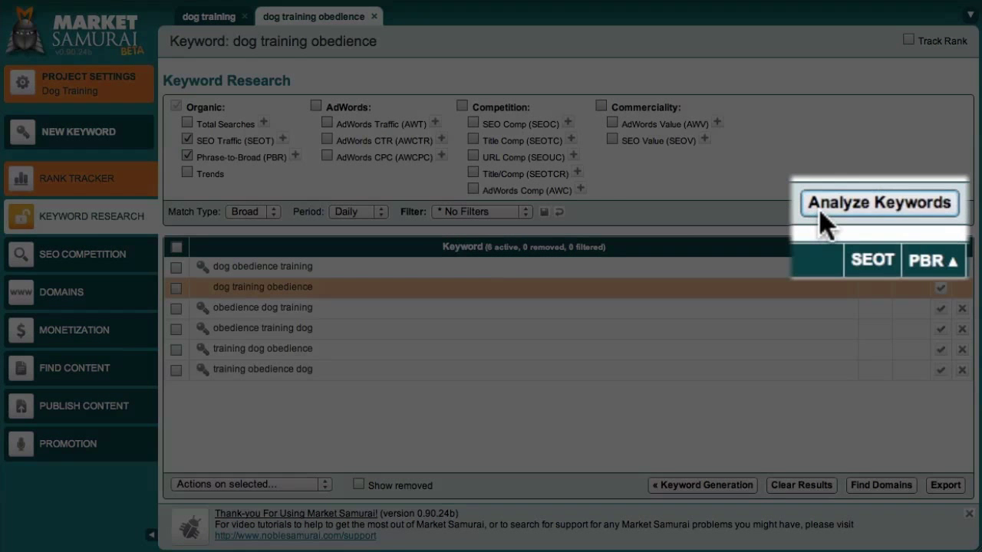
{"action": "left_click", "coordinate": [840, 215]}
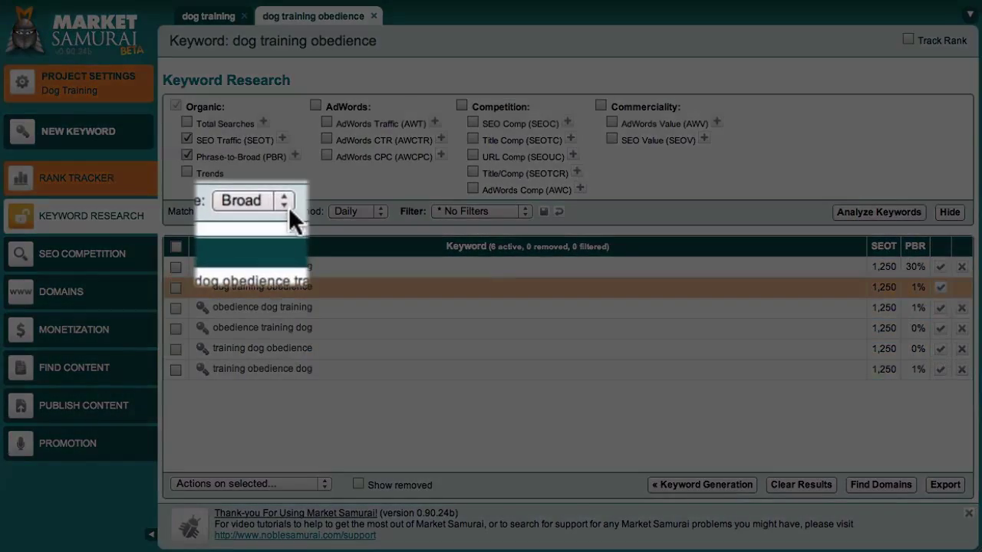
Change the Match Type to Exact for the permutation results.
{"action": "left_click", "coordinate": [275, 214]}
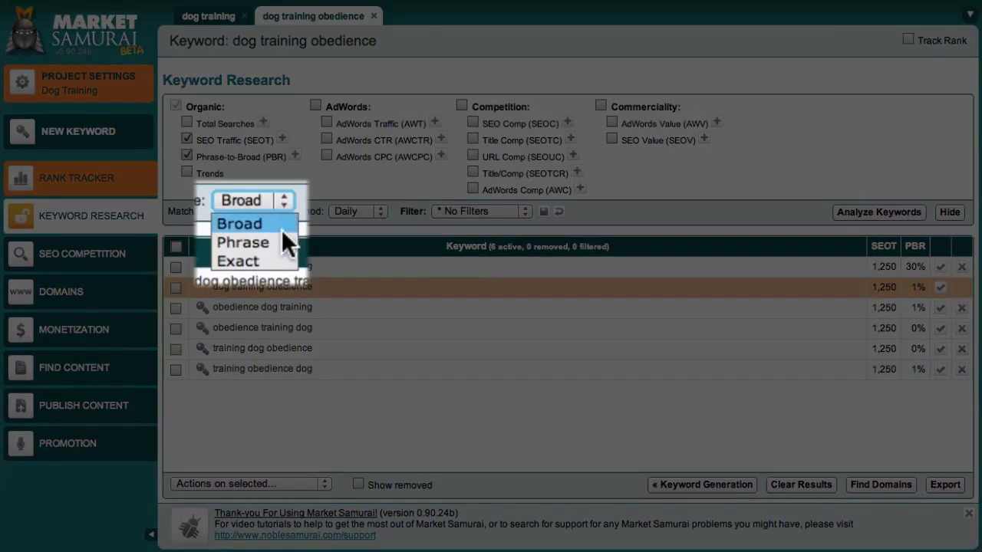
{"action": "left_click", "coordinate": [280, 253]}
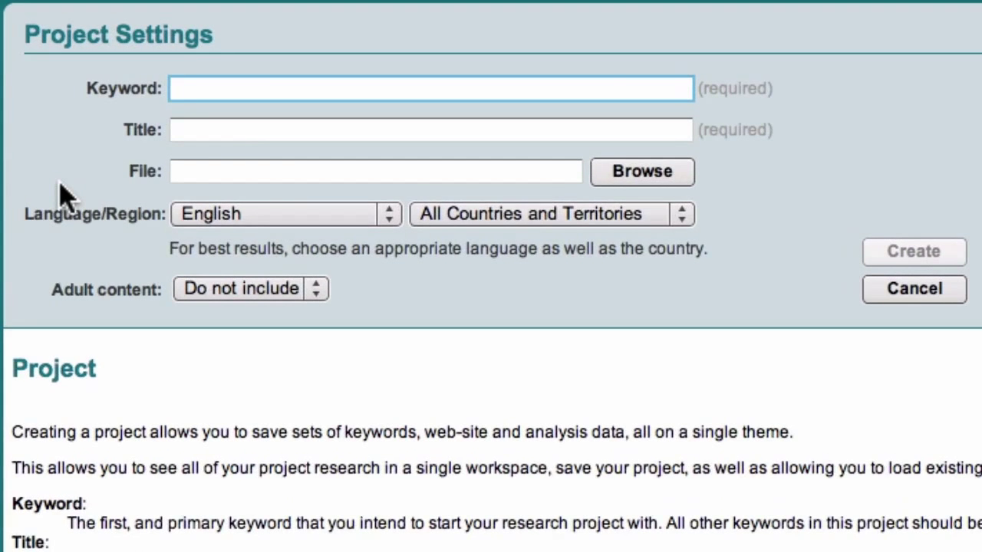
Create a 'solid metal' project and open its Keyword Research page.
{"action": "type", "text": "solid metal"}
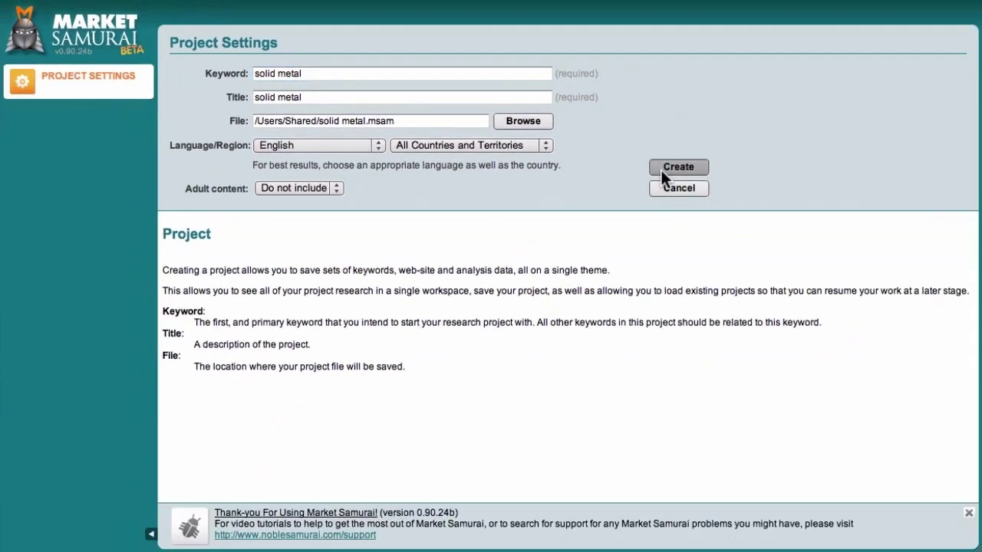
{"action": "left_click", "coordinate": [901, 251]}
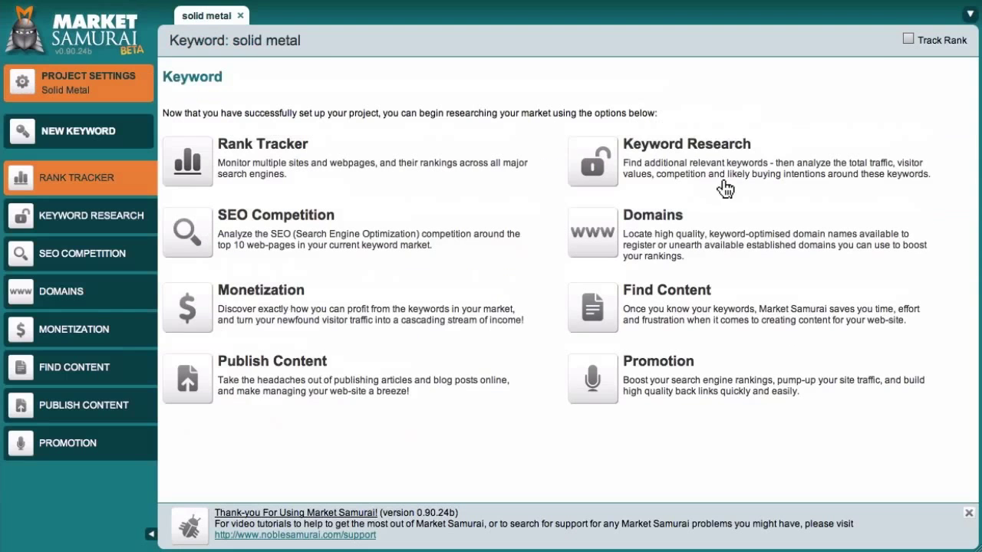
{"action": "left_click", "coordinate": [691, 154]}
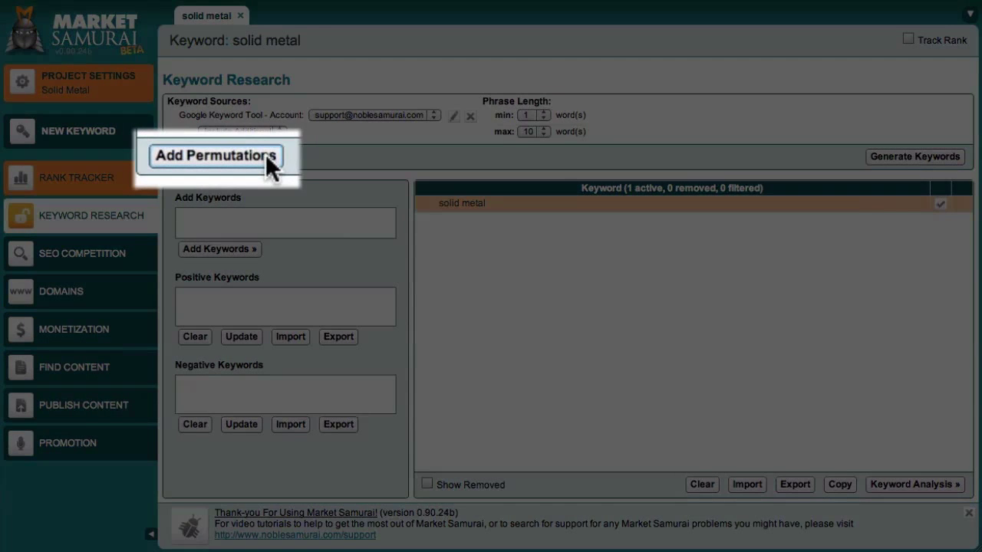
Add the 'metal solid' permutation and run SEOT and PBR analysis on both keywords.
{"action": "left_click", "coordinate": [249, 156]}
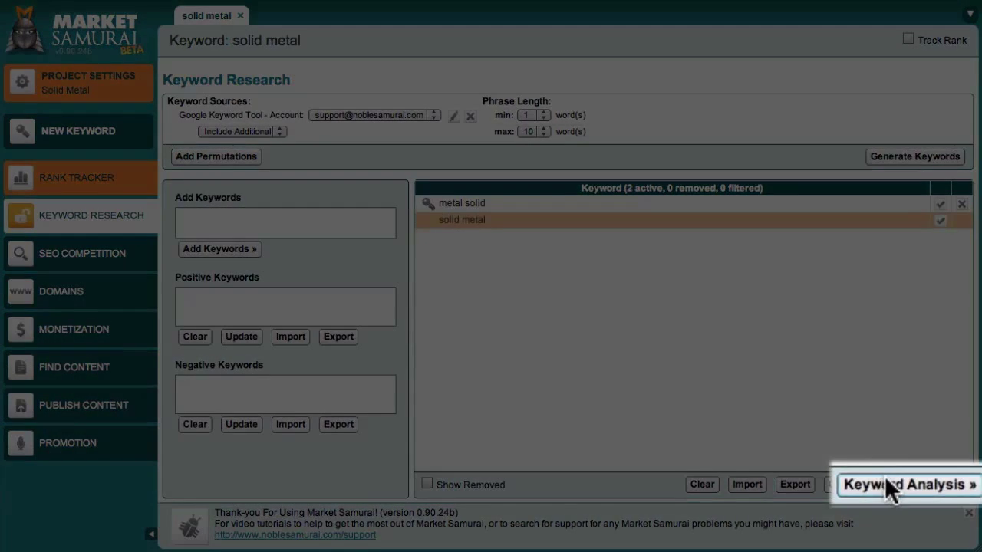
{"action": "left_click", "coordinate": [894, 485]}
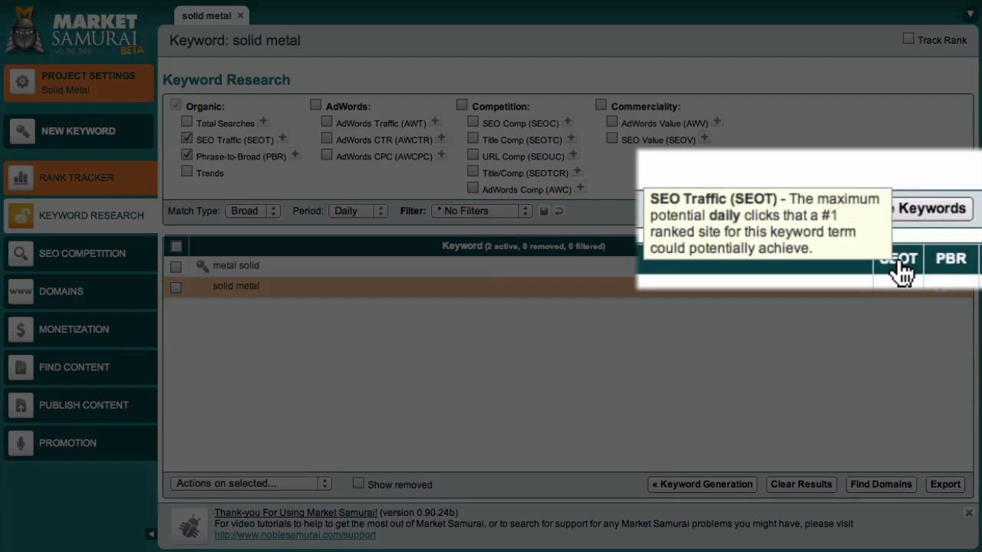
{"action": "mouse_move", "coordinate": [907, 251]}
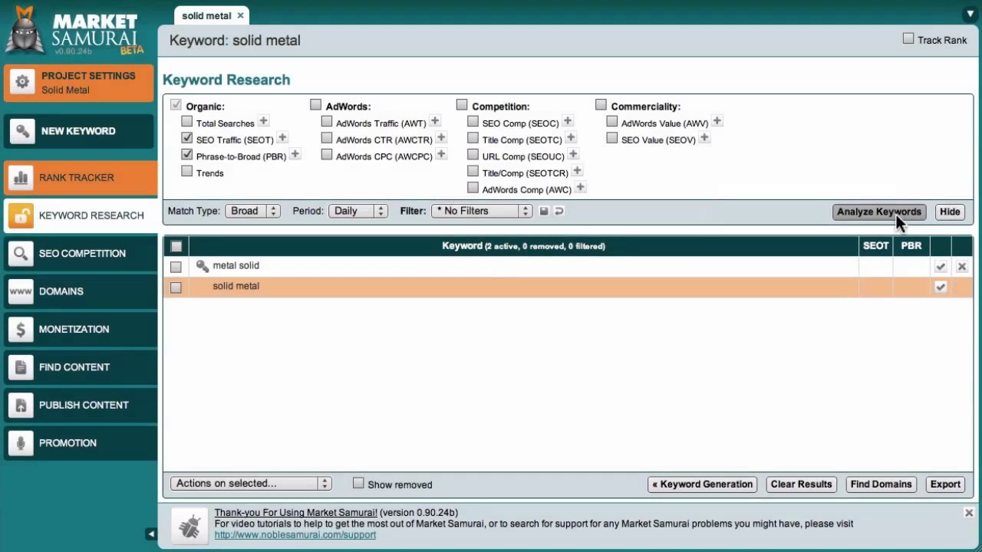
{"action": "left_click", "coordinate": [895, 214]}
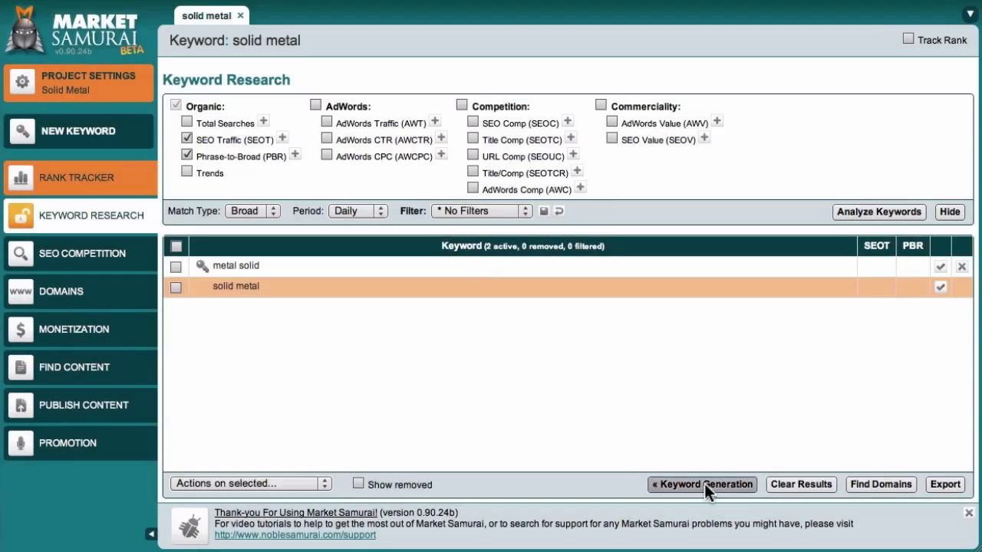
Return to the Keyword Generation view for the Solid Metal project.
{"action": "left_click", "coordinate": [704, 483]}
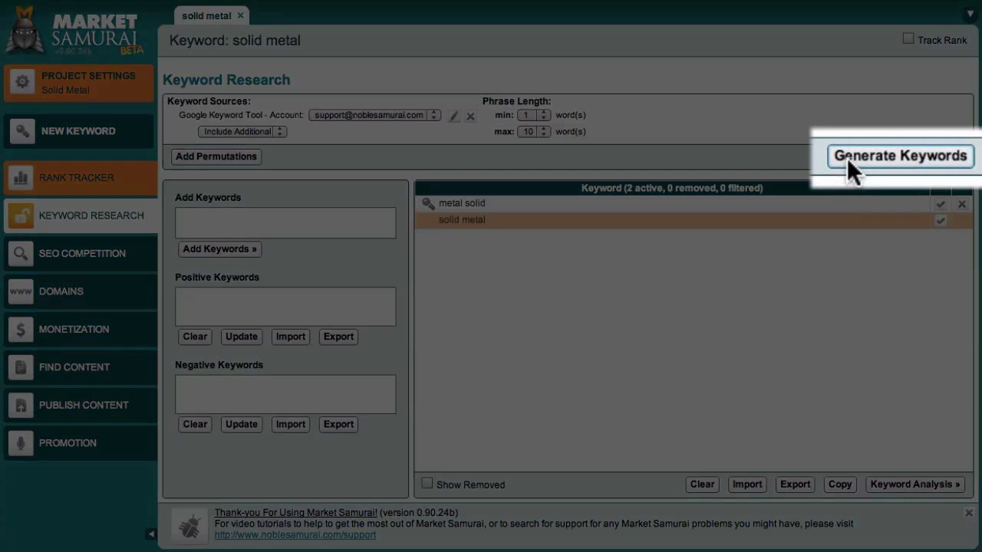
Generate related keywords for solid metal, growing the list to 729 active keywords.
{"action": "left_click", "coordinate": [879, 158]}
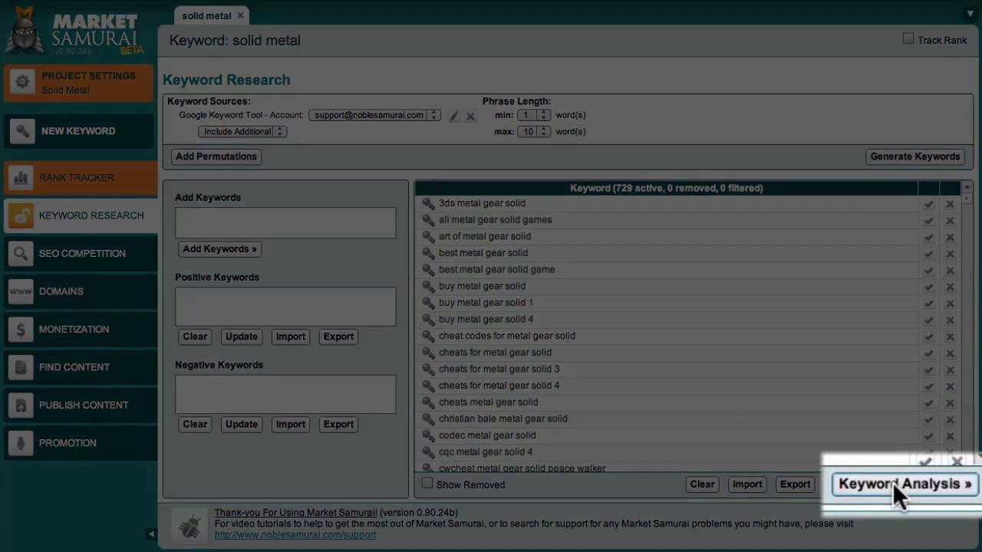
Analyse the 730 Solid Metal keywords and sort them by SEOT, highest first.
{"action": "left_click", "coordinate": [893, 483]}
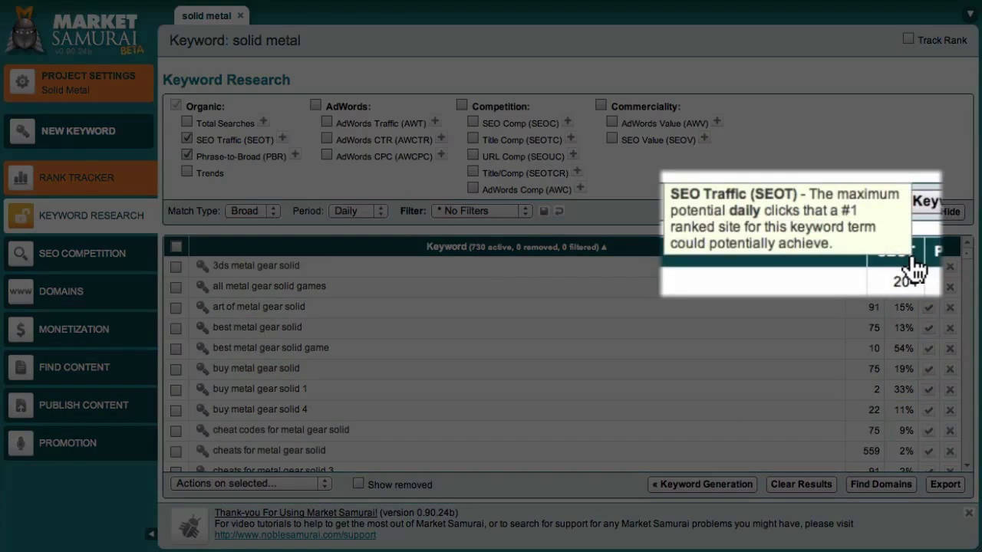
{"action": "left_click", "coordinate": [914, 269]}
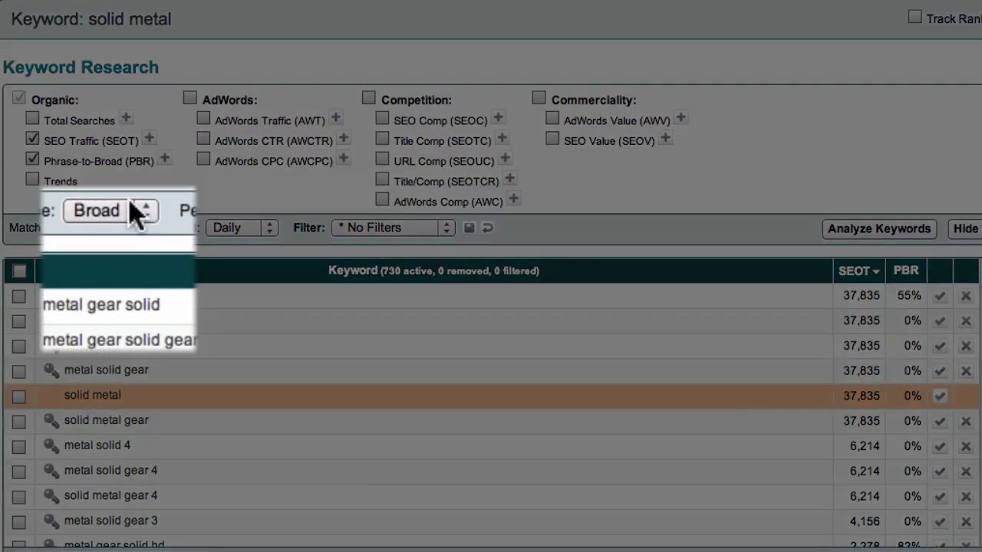
Set Match Type to Exact so 'solid metal' shows 3 SEOT and 'metal gear solid' 2,278.
{"action": "left_click", "coordinate": [130, 228]}
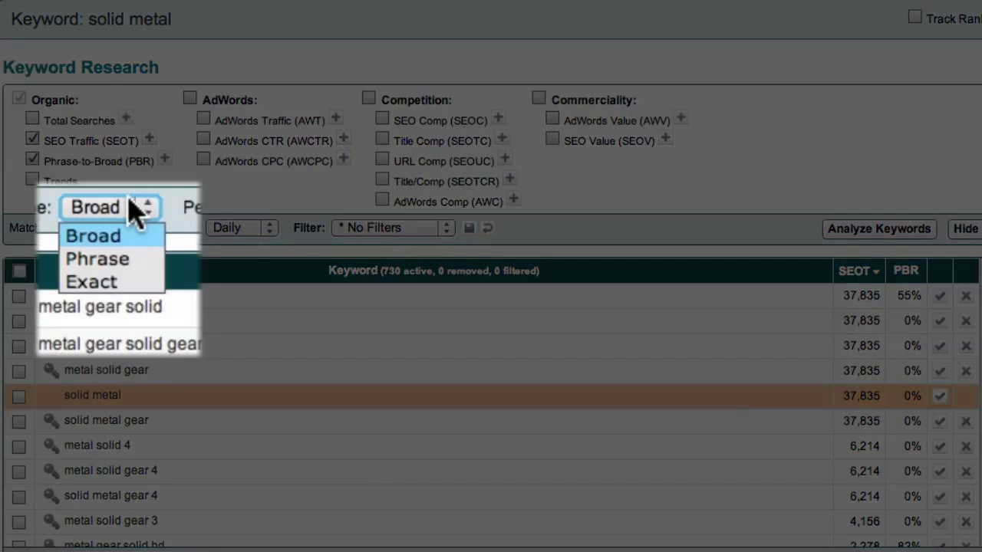
{"action": "left_click", "coordinate": [127, 286]}
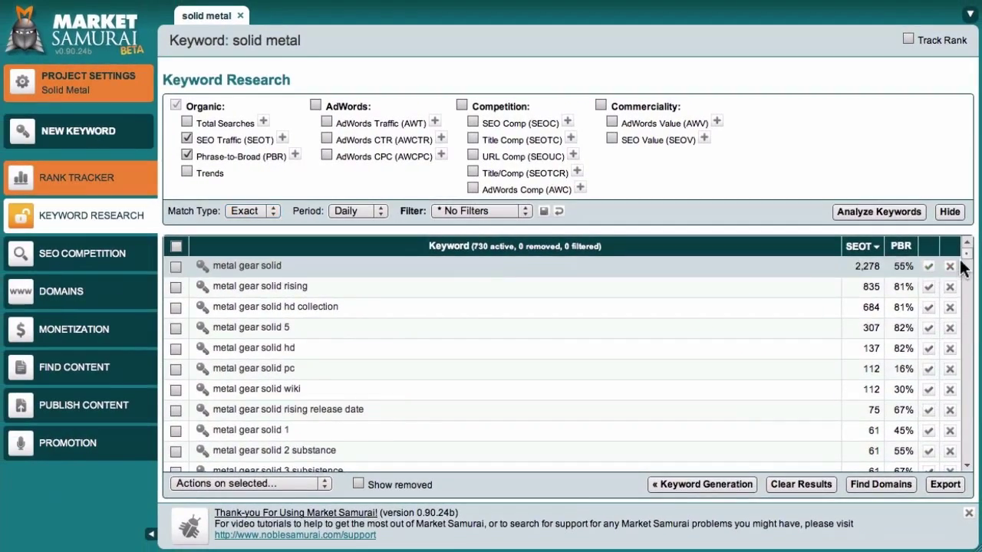
{"action": "left_click_drag", "start_coordinate": [966, 255], "coordinate": [966, 322]}
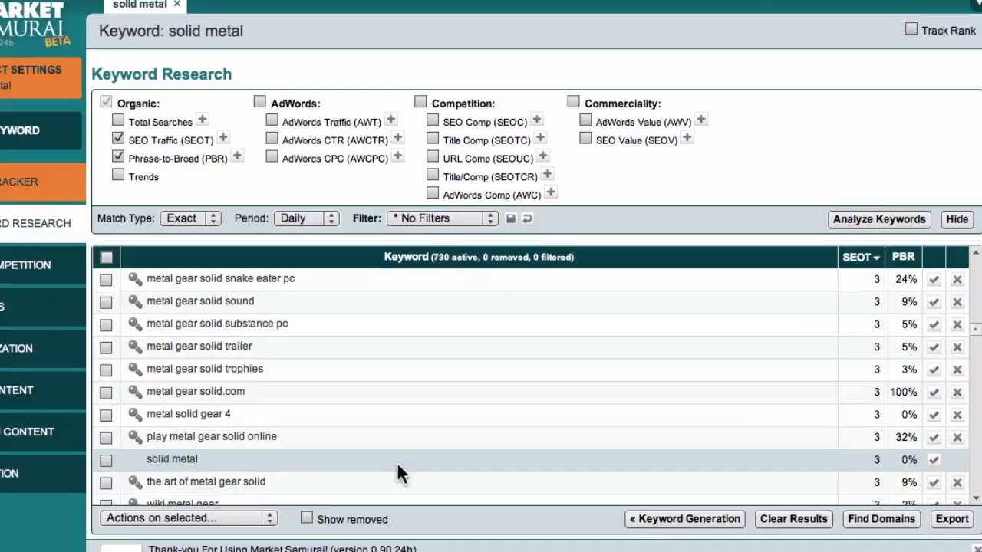